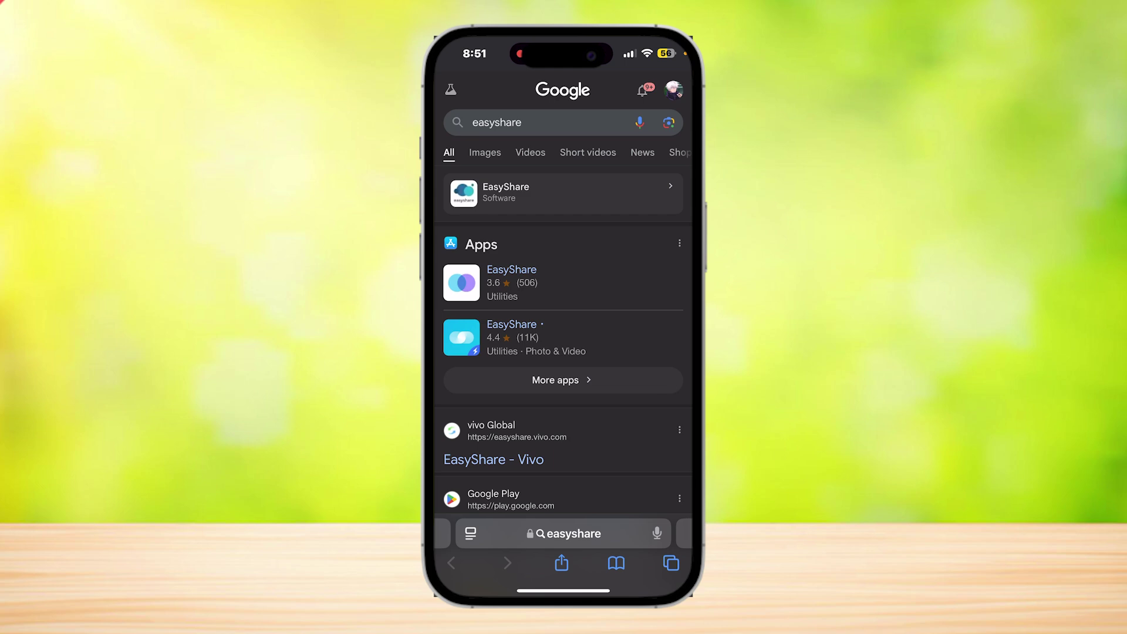
{"action": "scroll", "coordinate": [564, 352], "scroll_direction": "down", "scroll_amount": 1}
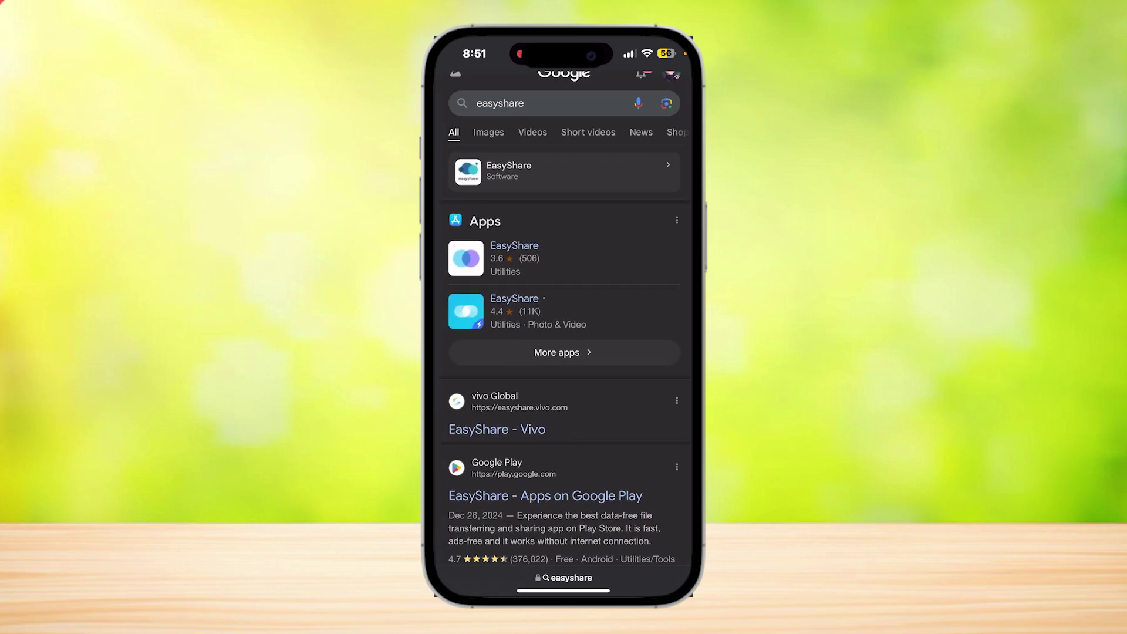
{"action": "scroll", "coordinate": [564, 352], "scroll_direction": "down", "scroll_amount": 1}
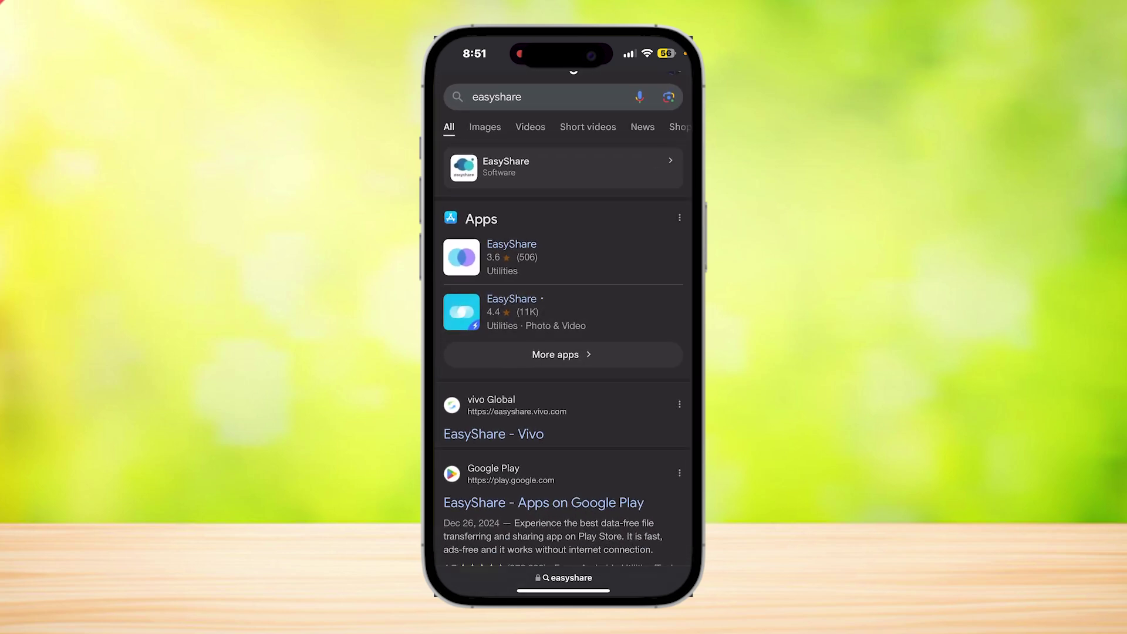
Check the EasyShare 'Secure & Quick Share' App Store page, then return to the Google results.
{"action": "left_click", "coordinate": [462, 313]}
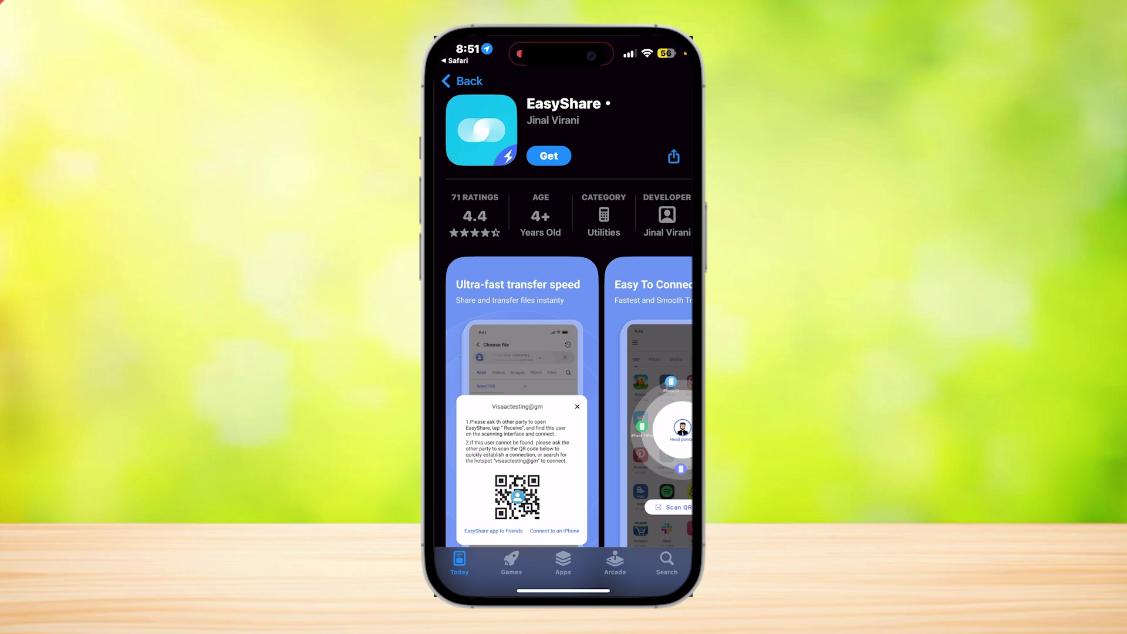
{"action": "scroll", "coordinate": [565, 352], "scroll_direction": "down", "scroll_amount": 5}
{"action": "scroll", "coordinate": [564, 353], "scroll_direction": "up", "scroll_amount": 5}
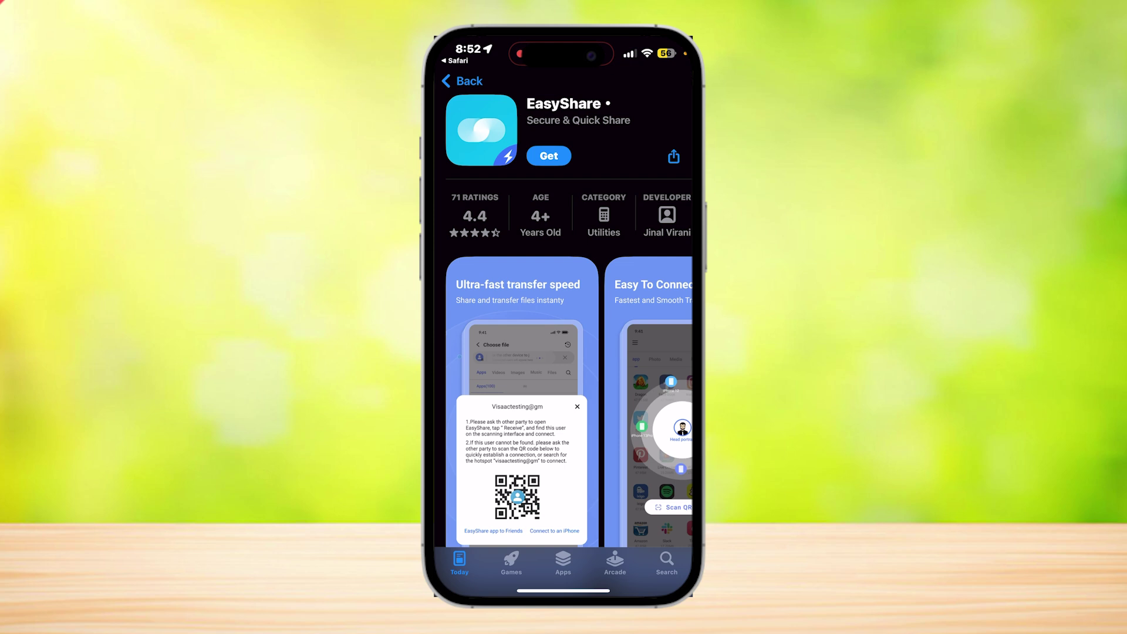
{"action": "scroll", "coordinate": [564, 353], "scroll_direction": "down", "scroll_amount": 1}
{"action": "scroll", "coordinate": [564, 396], "scroll_direction": "right", "scroll_amount": 3}
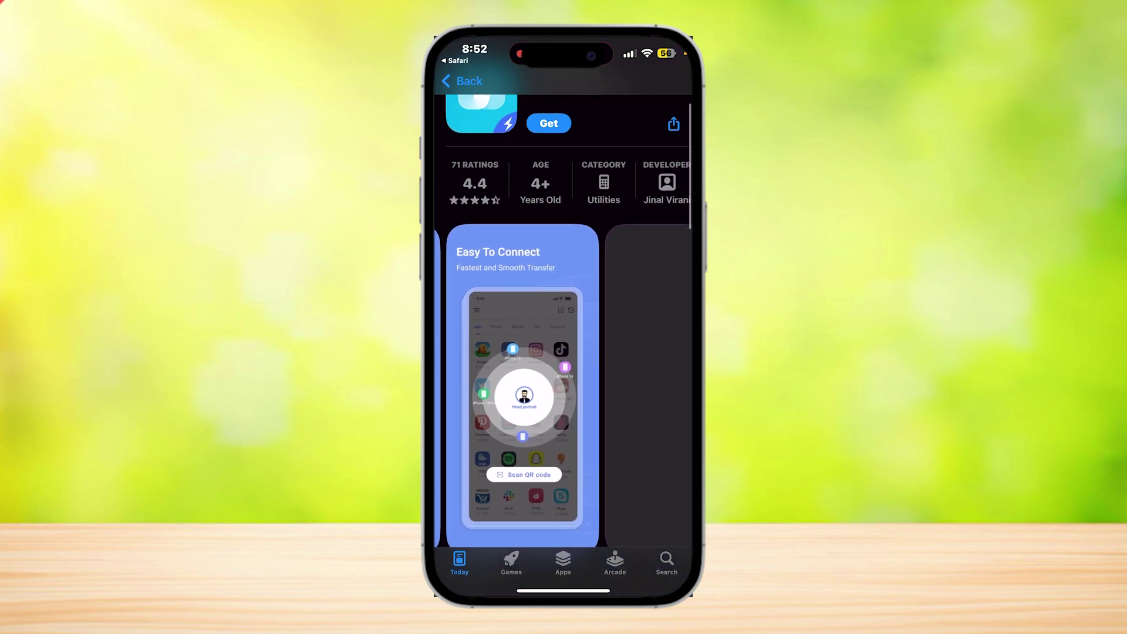
{"action": "scroll", "coordinate": [564, 387], "scroll_direction": "right", "scroll_amount": 3}
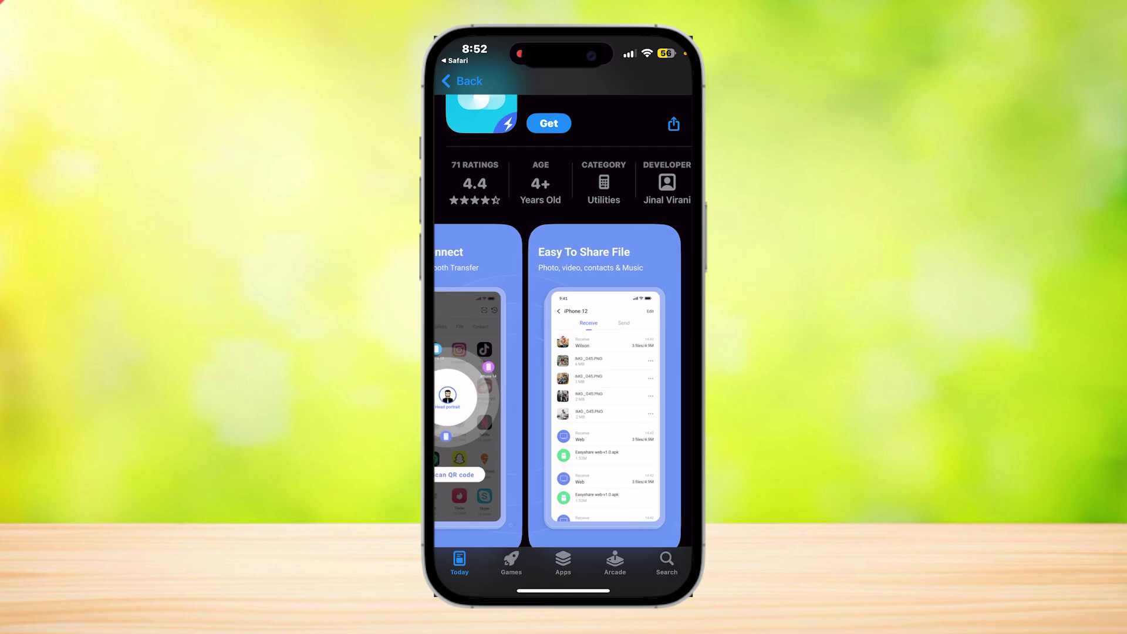
{"action": "scroll", "coordinate": [564, 388], "scroll_direction": "left", "scroll_amount": 5}
{"action": "scroll", "coordinate": [564, 352], "scroll_direction": "up", "scroll_amount": 1}
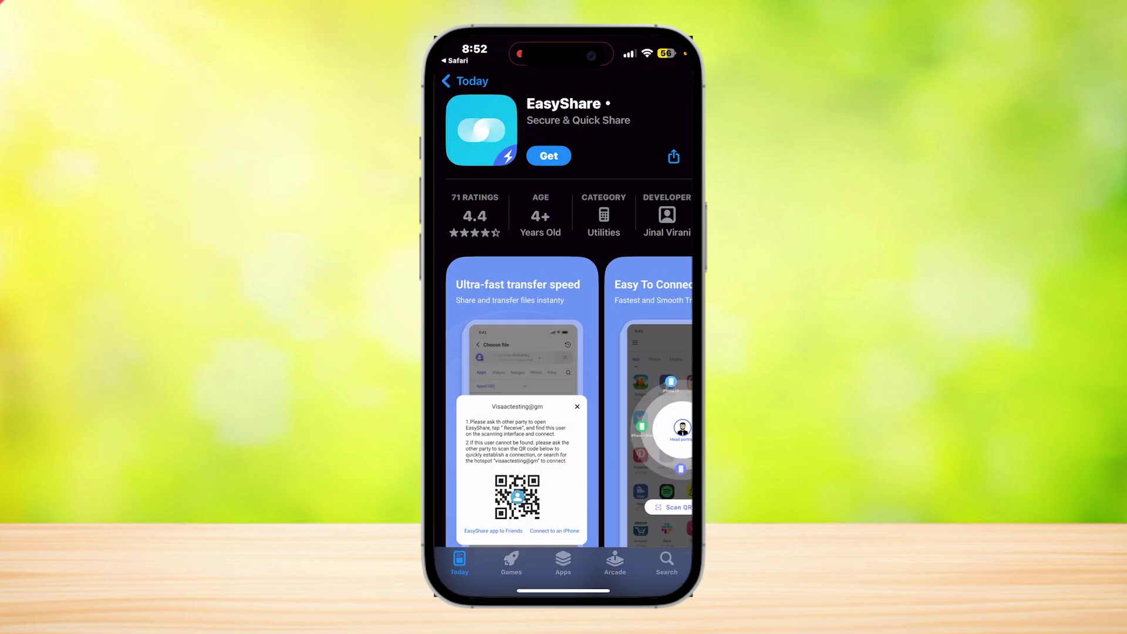
{"action": "left_click", "coordinate": [457, 60]}
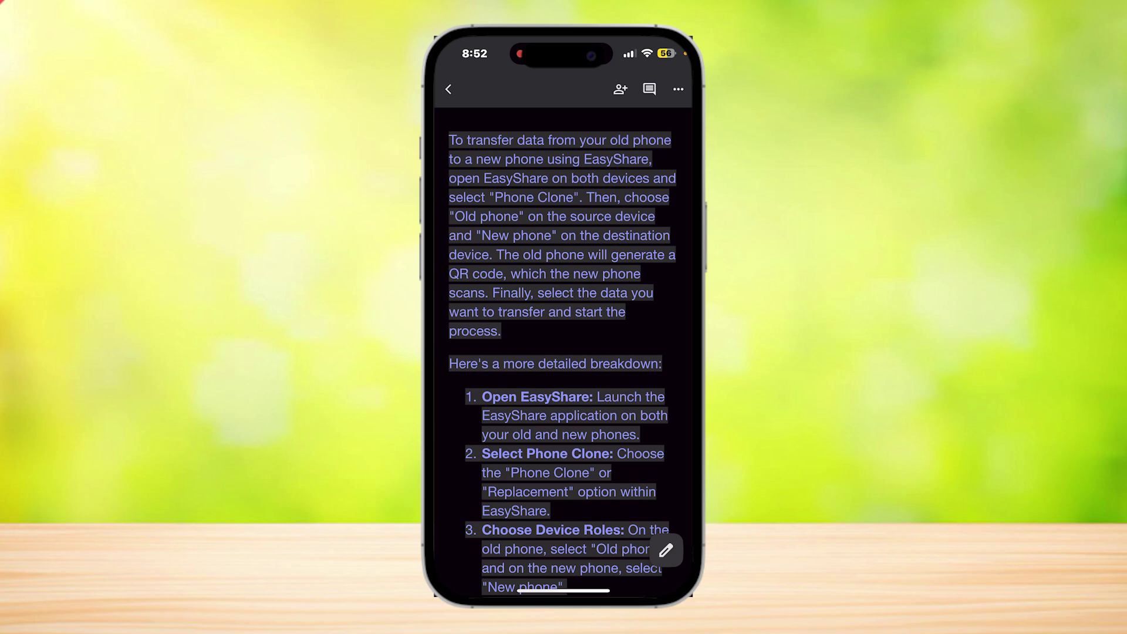
{"action": "scroll", "coordinate": [564, 353], "scroll_direction": "down", "scroll_amount": 5}
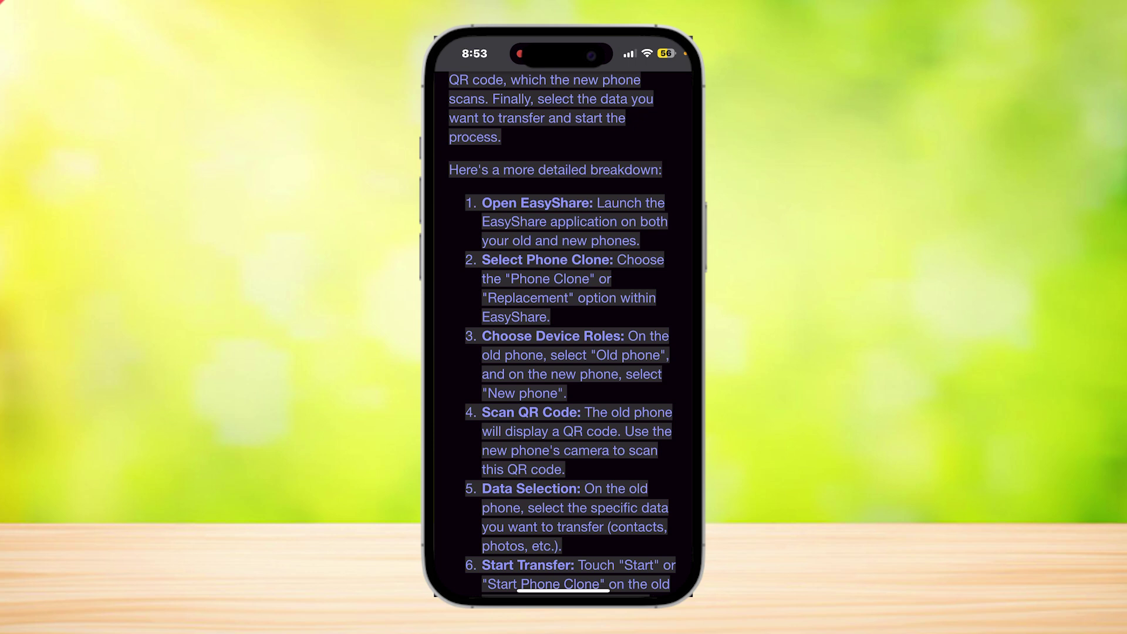
{"action": "scroll", "coordinate": [564, 335], "scroll_direction": "down", "scroll_amount": 1}
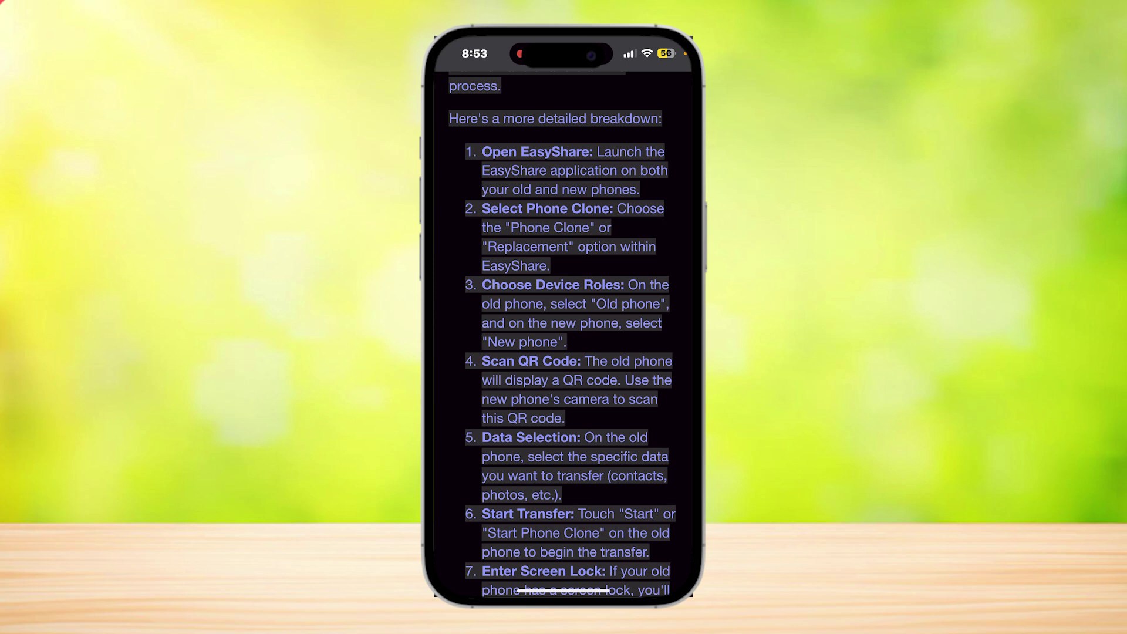
{"action": "scroll", "coordinate": [564, 334], "scroll_direction": "down", "scroll_amount": 3}
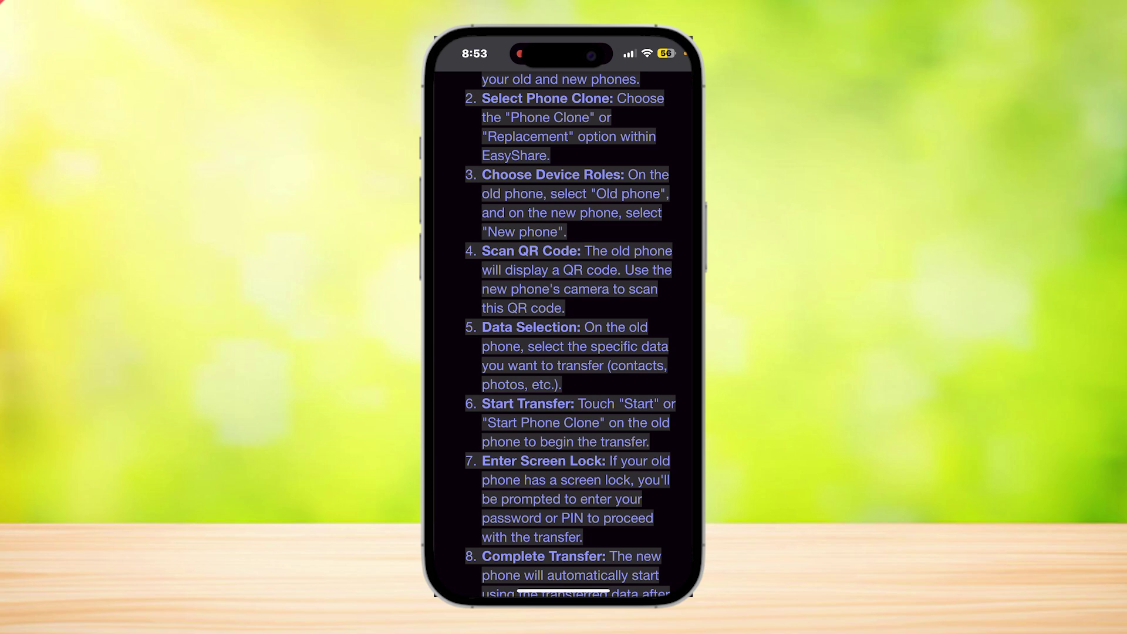
{"action": "scroll", "coordinate": [564, 334], "scroll_direction": "down", "scroll_amount": 1}
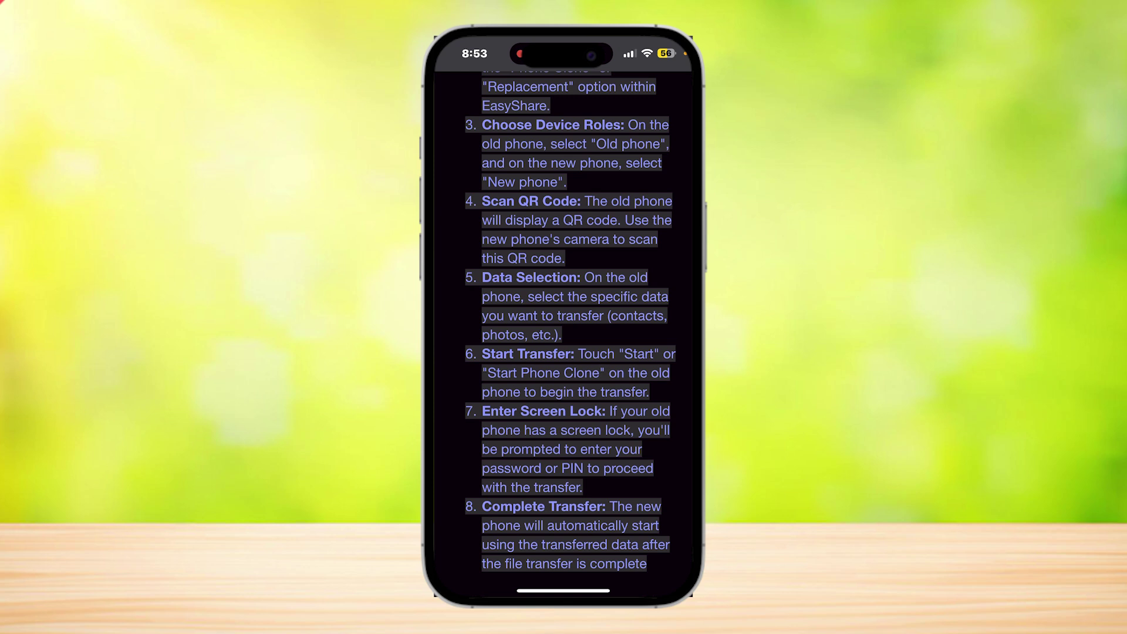
{"action": "scroll", "coordinate": [572, 322], "scroll_direction": "down", "scroll_amount": 1}
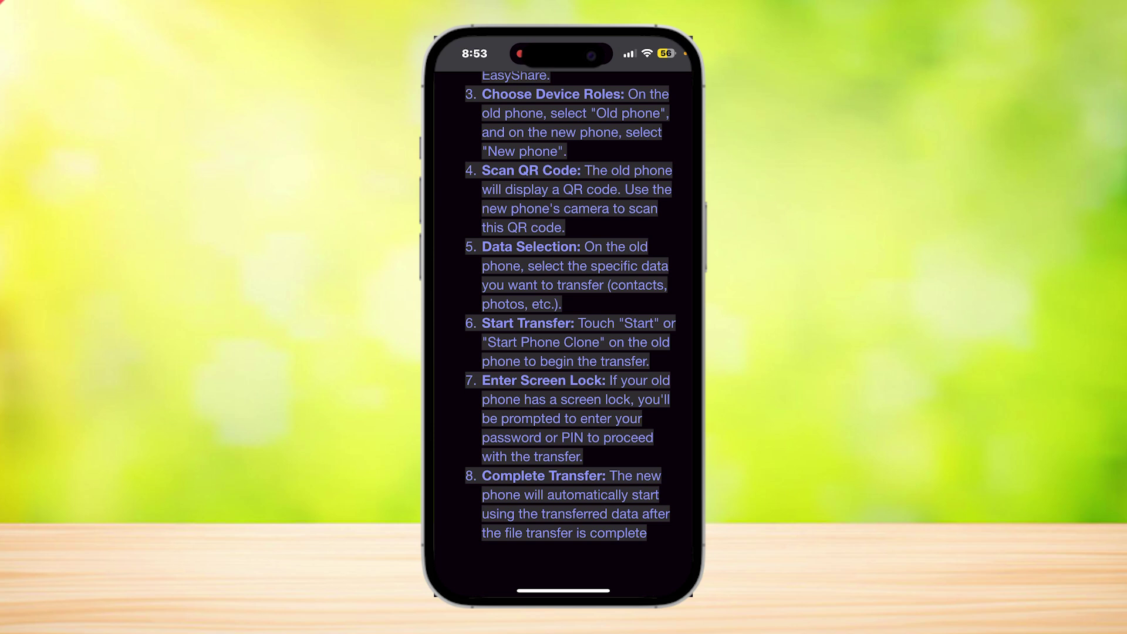
{"action": "scroll", "coordinate": [565, 335], "scroll_direction": "up", "scroll_amount": 5}
{"action": "scroll", "coordinate": [564, 334], "scroll_direction": "up", "scroll_amount": 5}
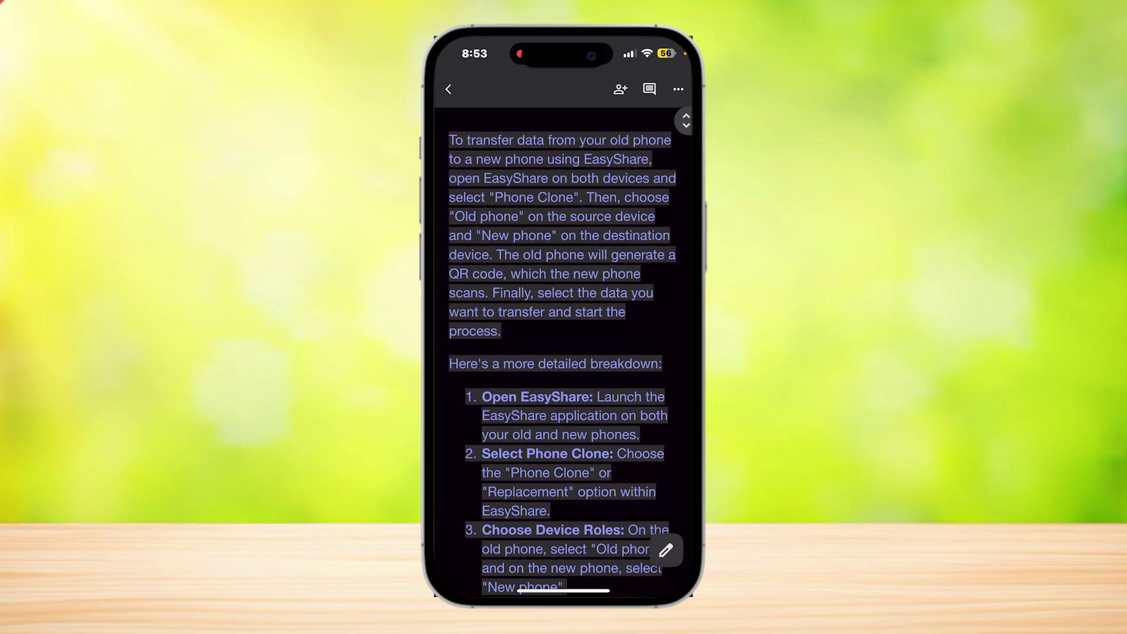